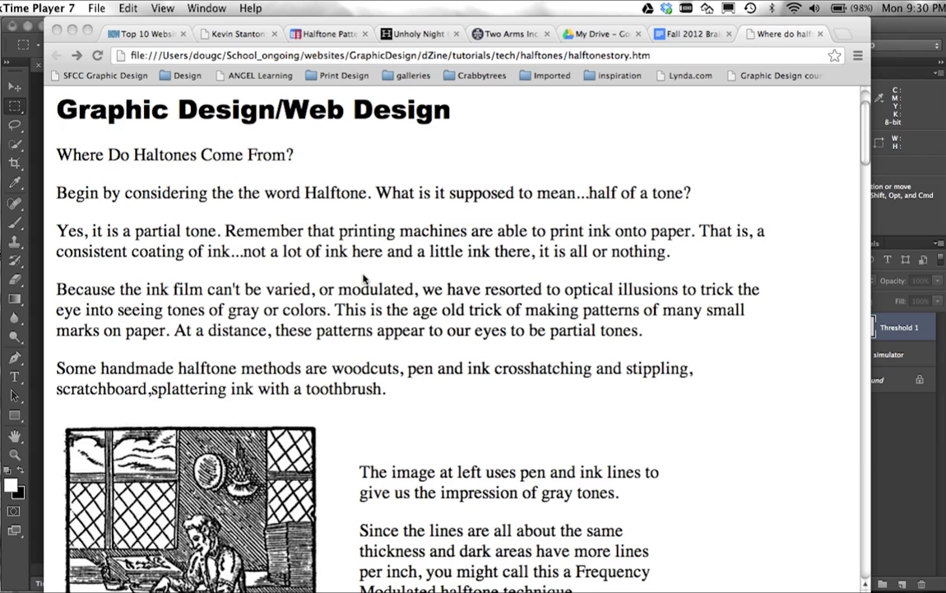
- Scroll down the halftone history page to the woodcut illustration and the Red Lily images
scroll(363, 280, down, 1)
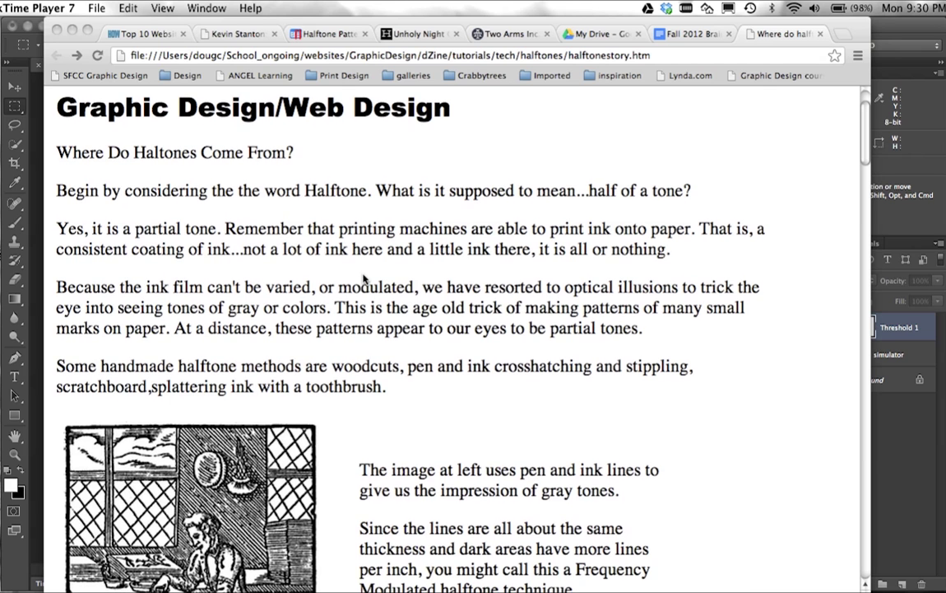
scroll(363, 279, down, 8)
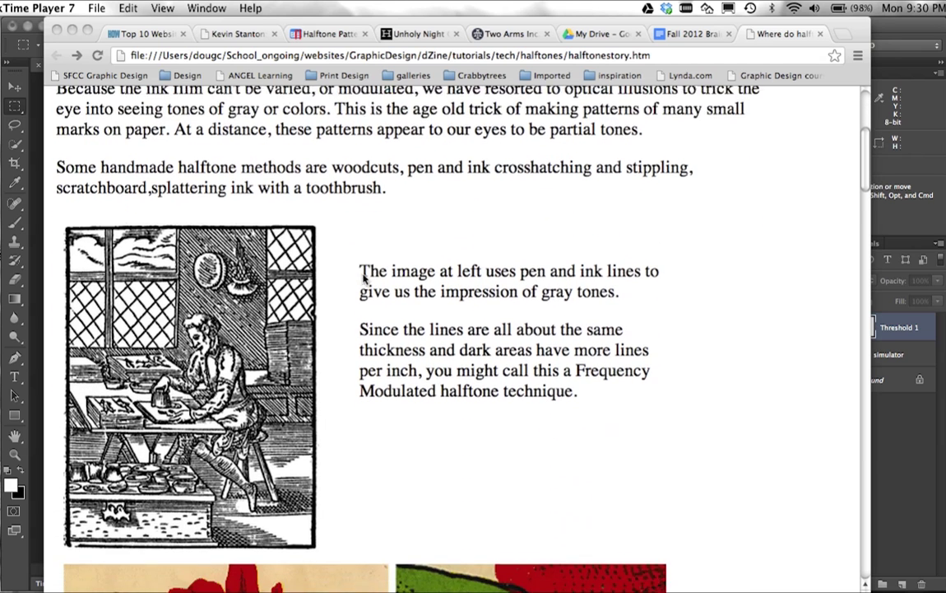
scroll(363, 278, down, 2)
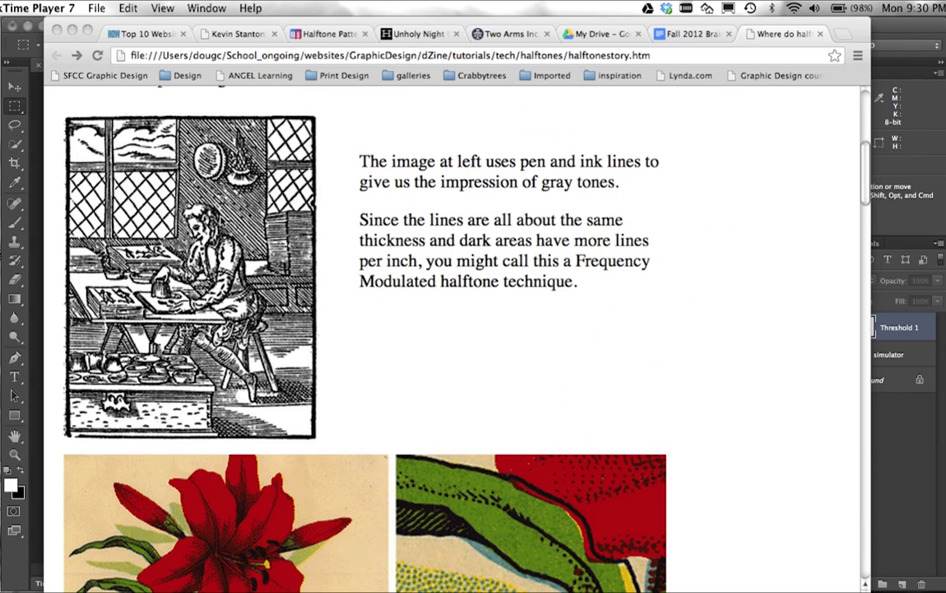
scroll(411, 329, down, 3)
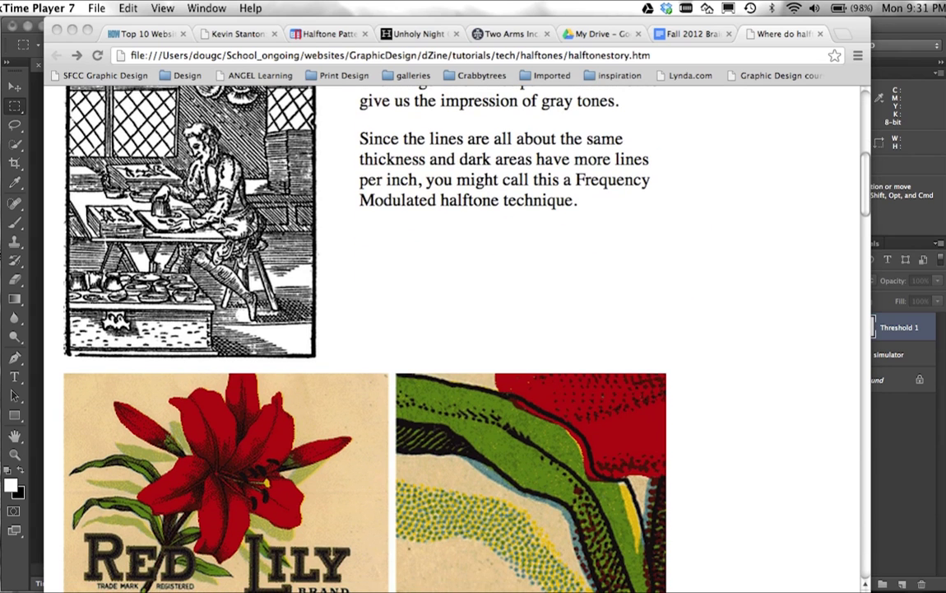
- Scroll the article down to the Process Camera illustration, then switch to the Photoshop window
scroll(220, 221, up, 1)
scroll(221, 221, down, 4)
scroll(219, 221, down, 1)
scroll(247, 329, up, 5)
scroll(305, 461, down, 4)
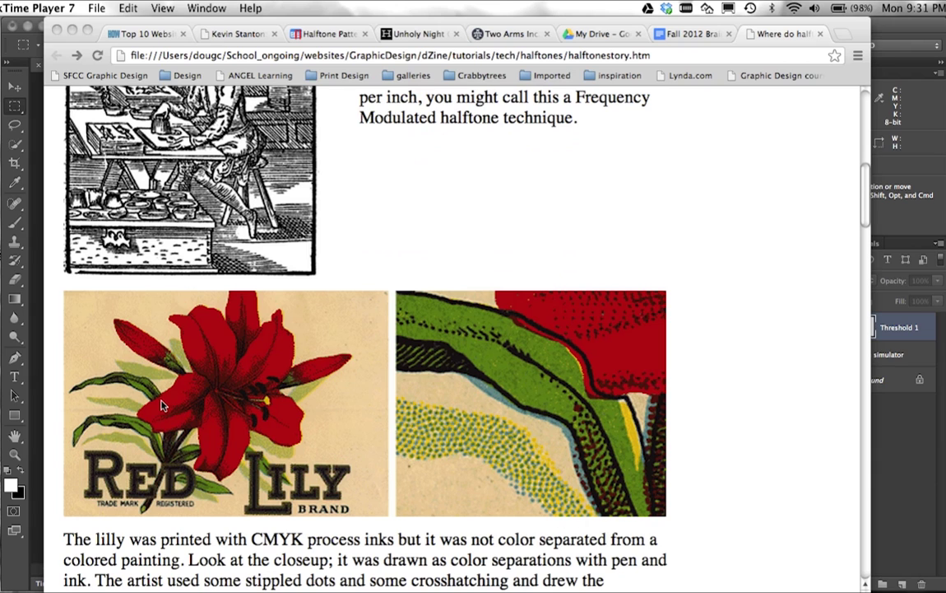
scroll(164, 401, down, 4)
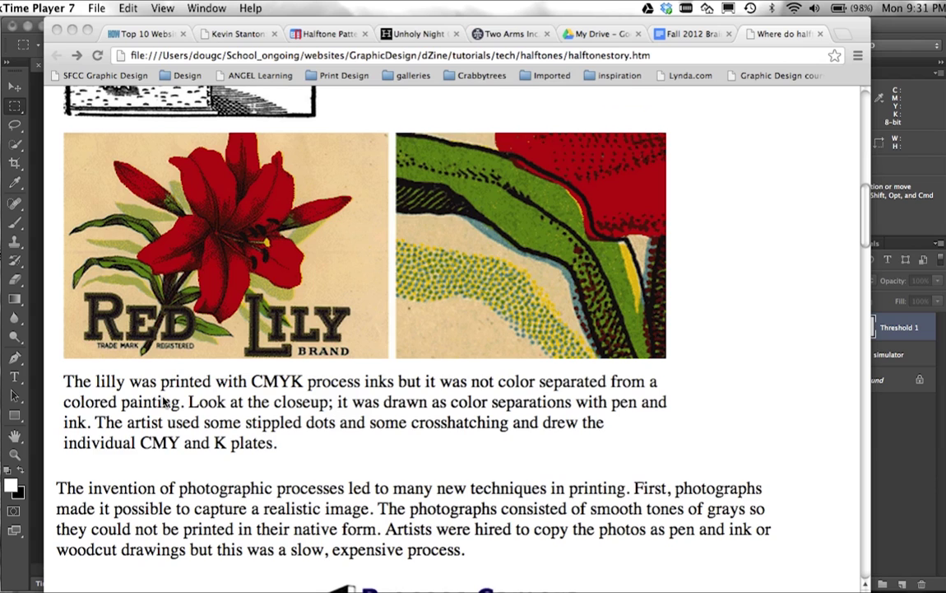
scroll(164, 402, down, 9)
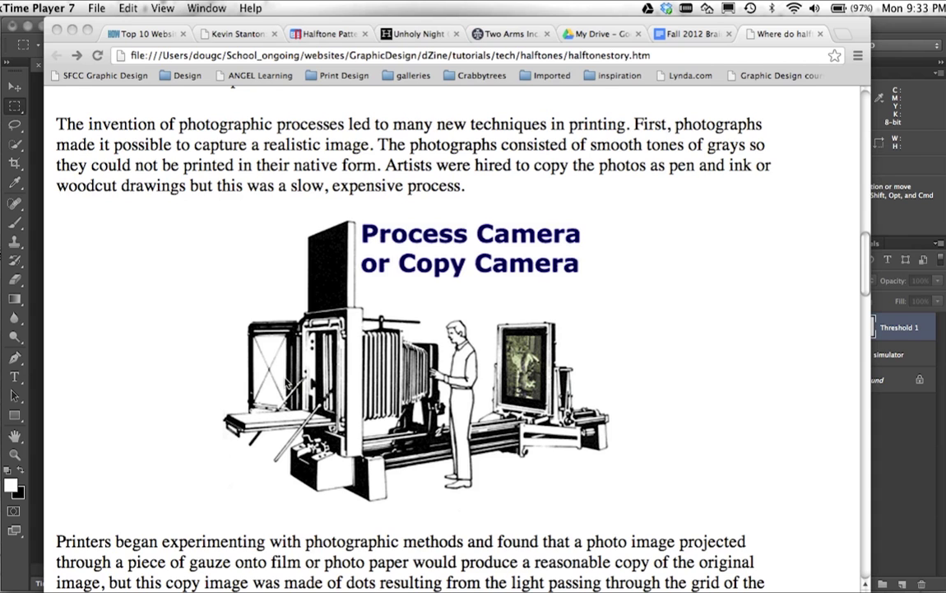
click(13, 555)
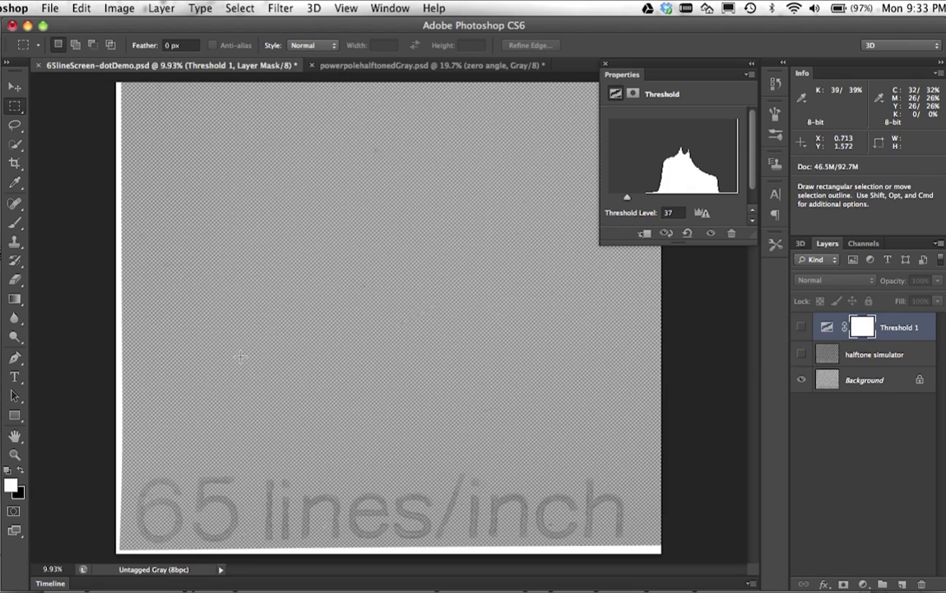
key(super+space)
- Zoom to about 381% on the blurred dot pattern and marquee-select one dot cell
drag(306, 292, 500, 433)
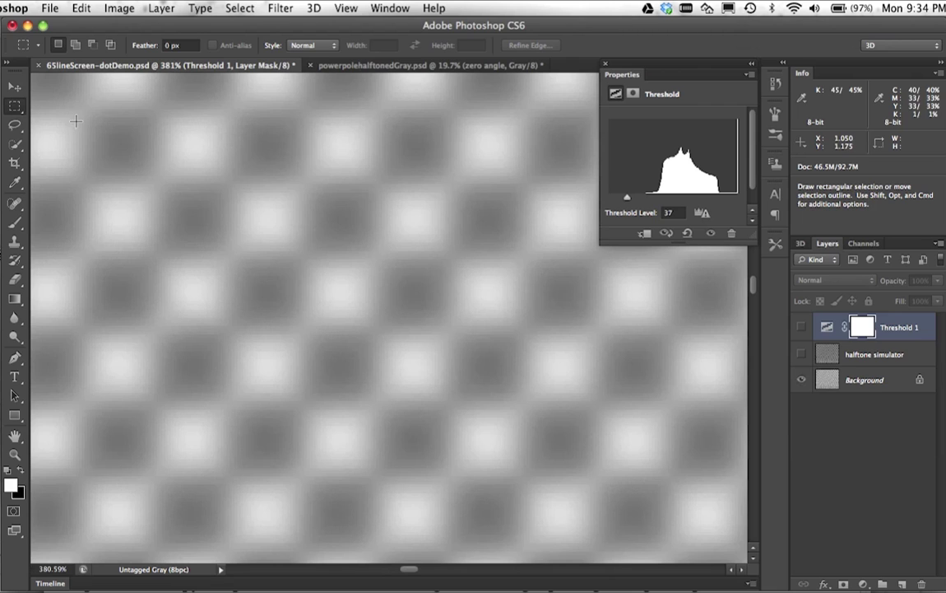
drag(271, 230, 420, 358)
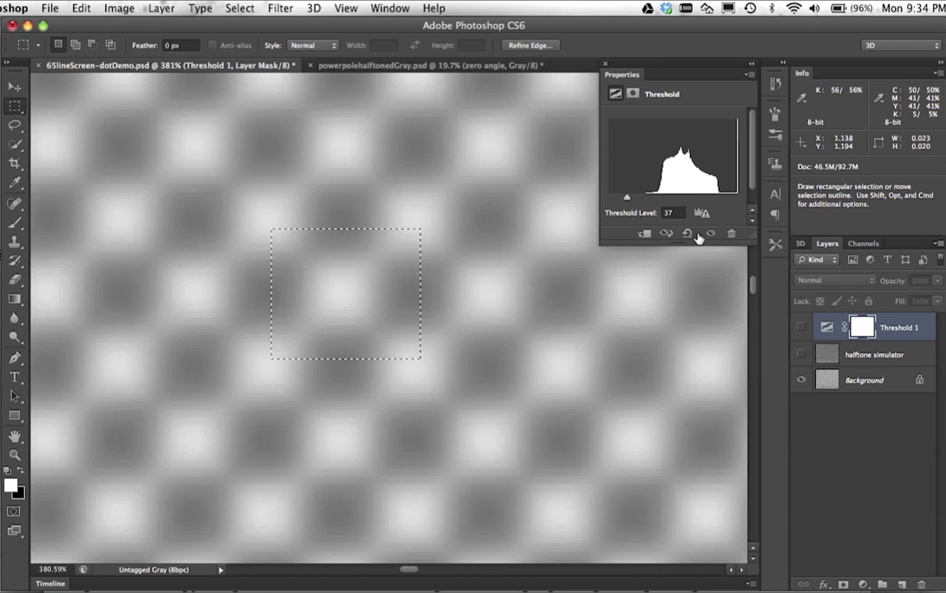
- Make the halftone simulator and Threshold 1 layers visible and lower the Threshold level to 23
click(801, 354)
click(801, 327)
click(800, 328)
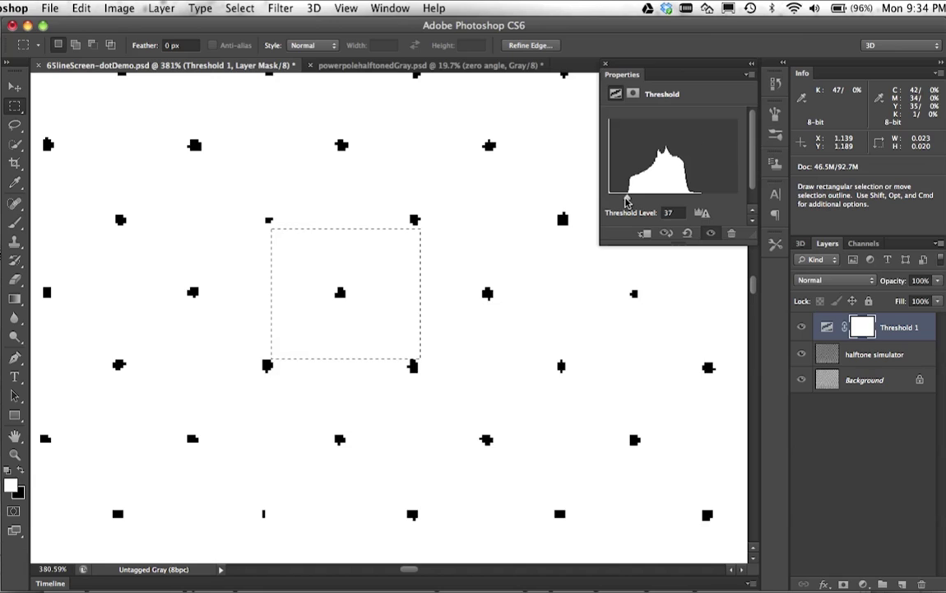
drag(627, 202, 627, 202)
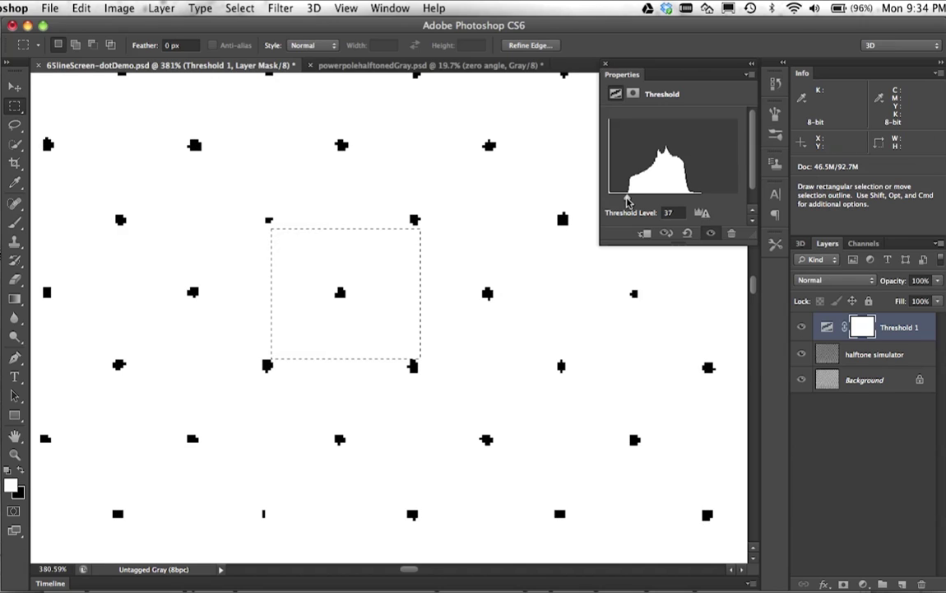
- Sweep the Threshold level up and down, ending near 99 where dots merge into a checker pattern
drag(627, 201, 628, 201)
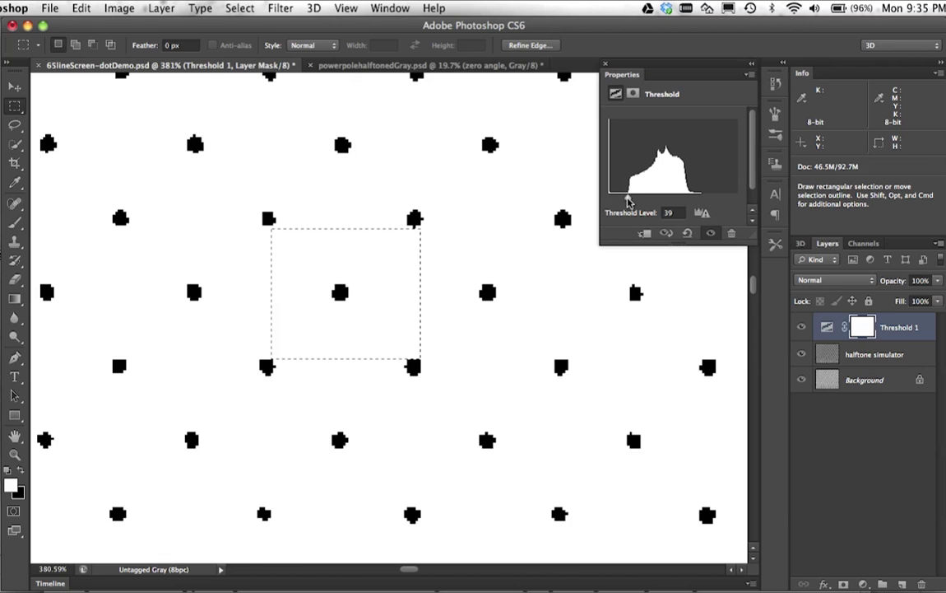
drag(628, 202, 685, 201)
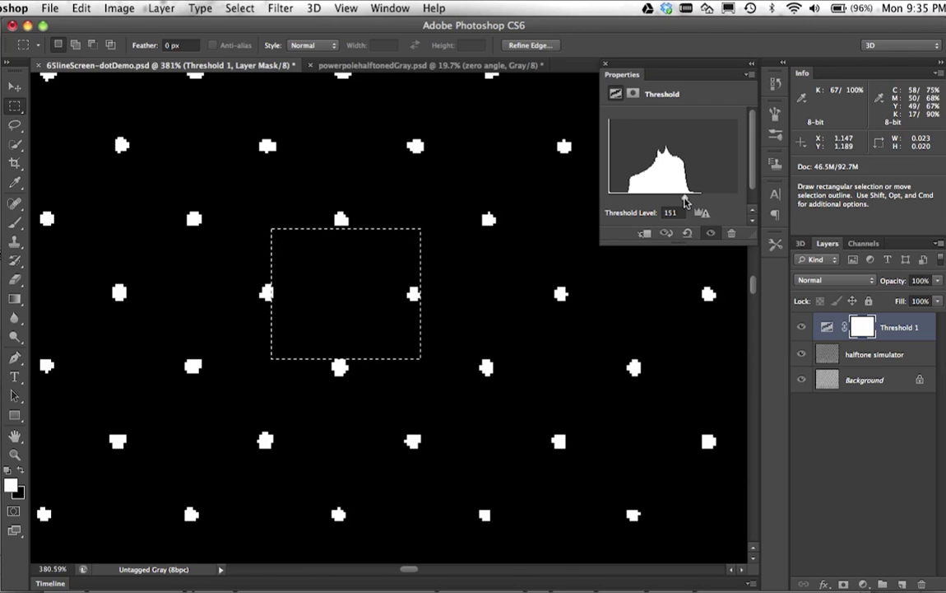
mouse_move(685, 201)
mouse_down()
mouse_move(629, 203)
mouse_move(626, 211)
mouse_up()
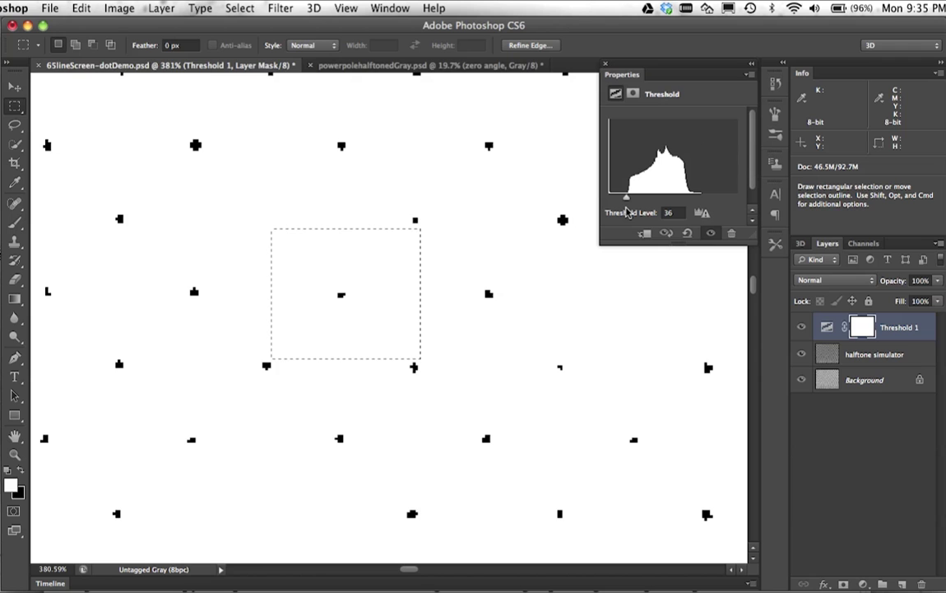
drag(626, 211, 658, 210)
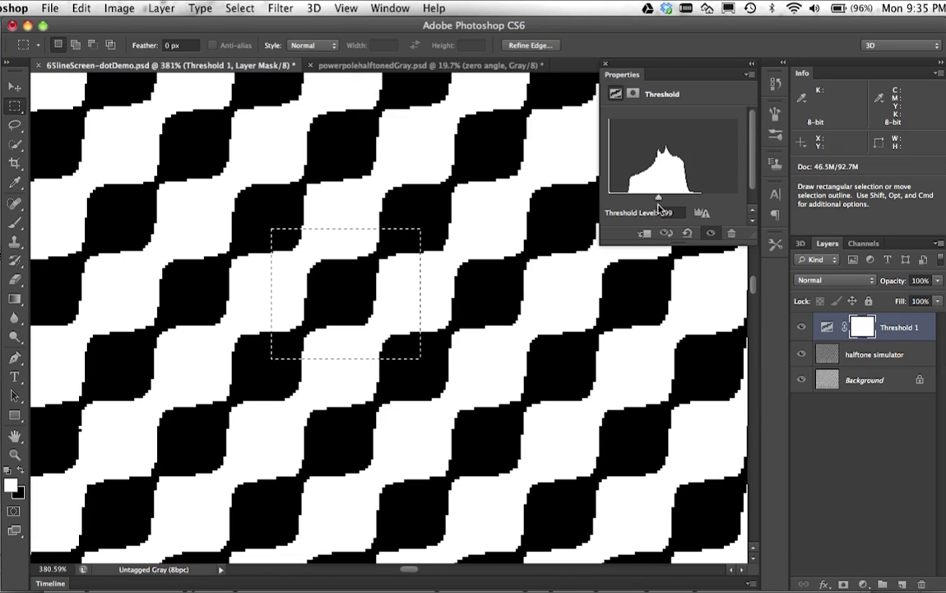
- Raise the Threshold level to 118, leaving isolated white dots on black
mouse_move(659, 209)
mouse_down()
mouse_move(672, 205)
mouse_move(638, 203)
mouse_move(673, 205)
mouse_move(647, 205)
mouse_move(670, 212)
mouse_up()
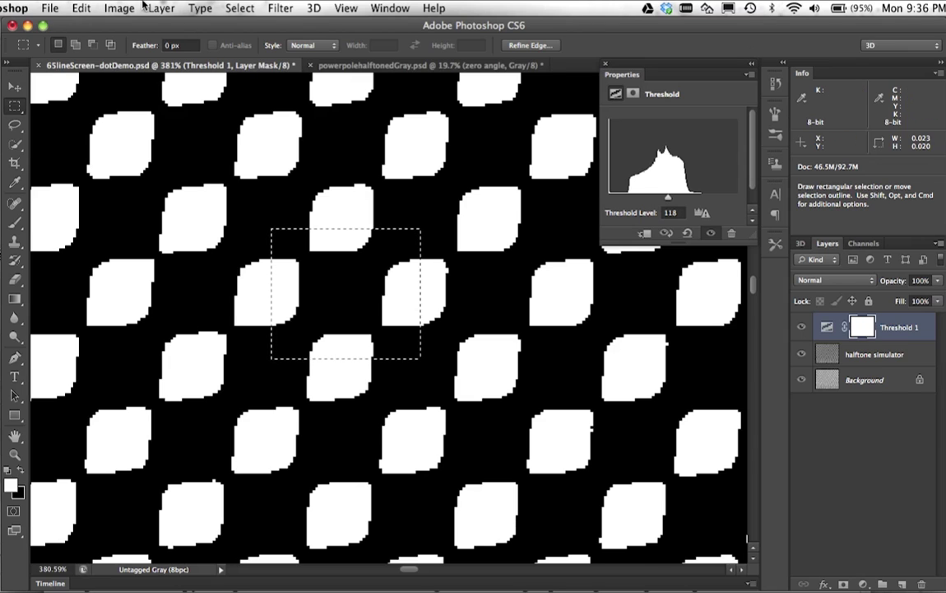
- Hide the Threshold 1 and halftone simulator layers, then switch to powerpolehalftonedGray.psd
click(802, 327)
click(801, 354)
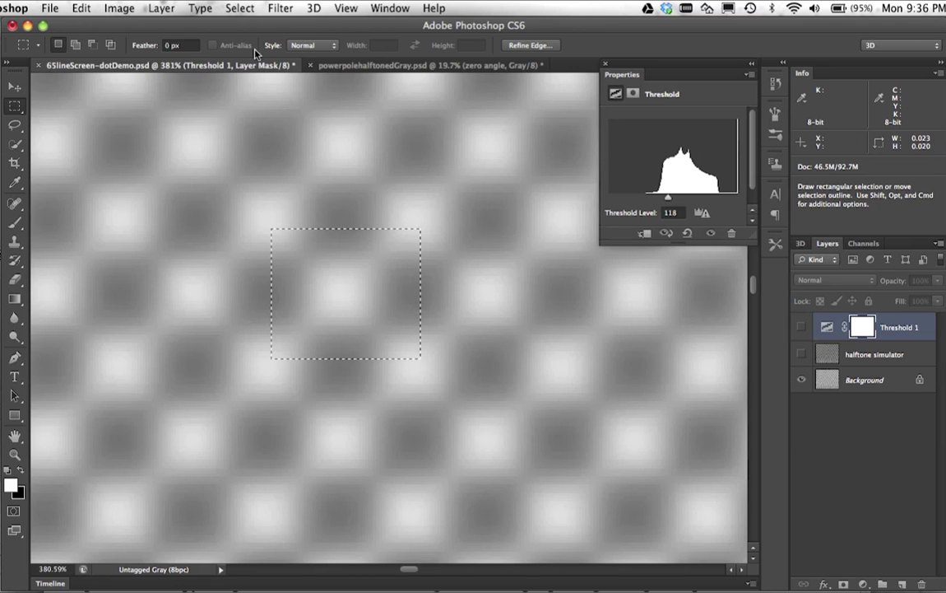
click(360, 66)
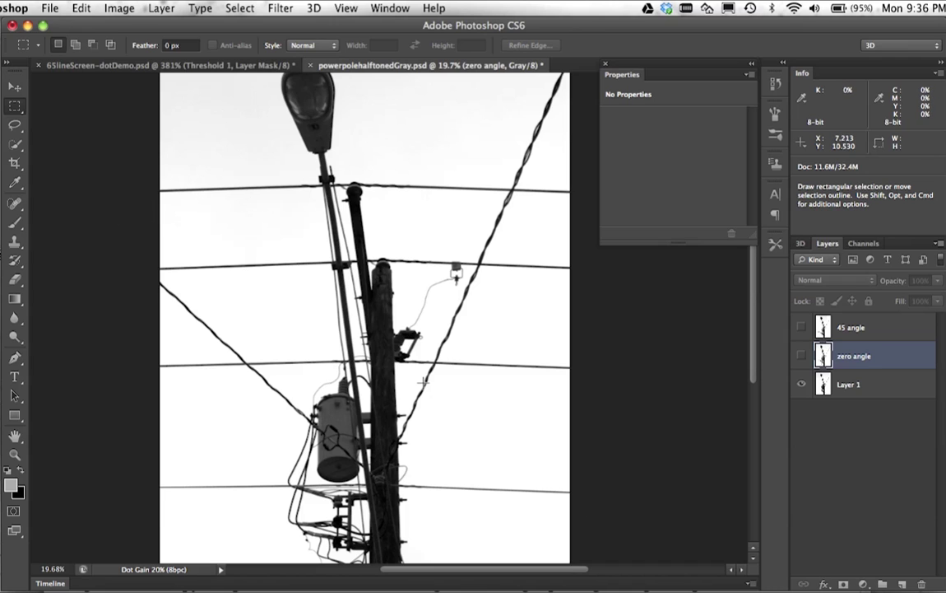
- Toggle the 45 angle layer on and off, show the zero angle layer, and zoom in on its dots
click(800, 328)
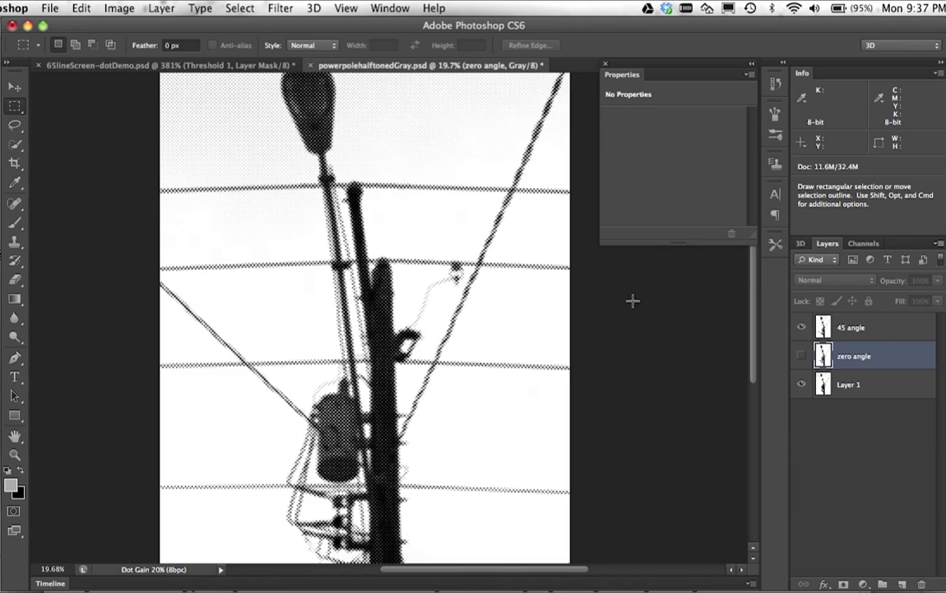
click(803, 327)
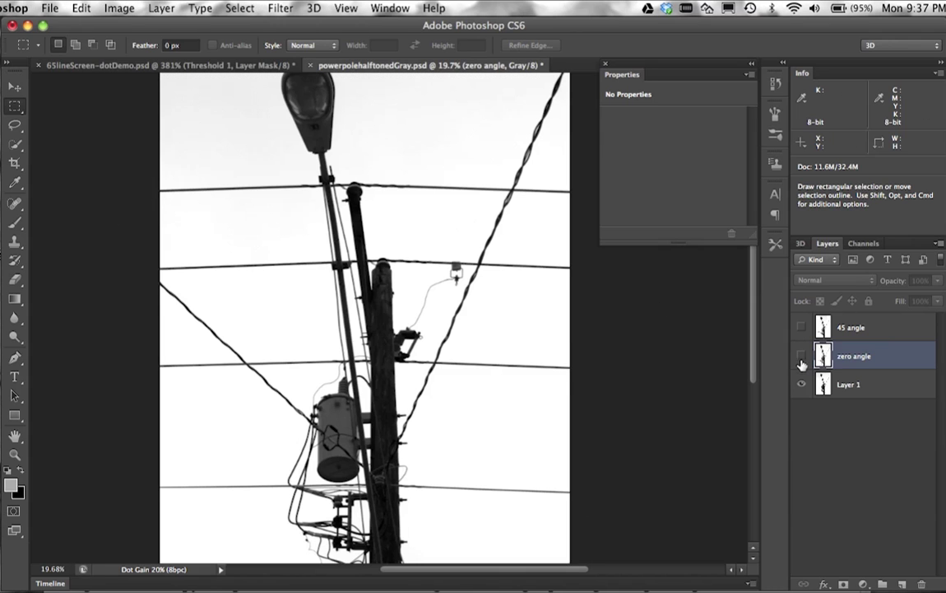
click(800, 355)
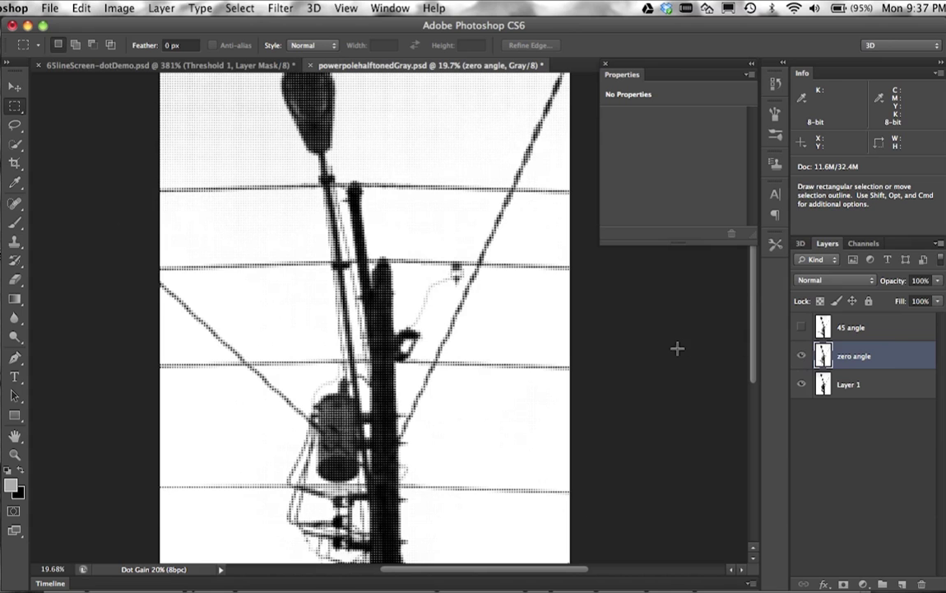
key(z)
drag(328, 282, 489, 375)
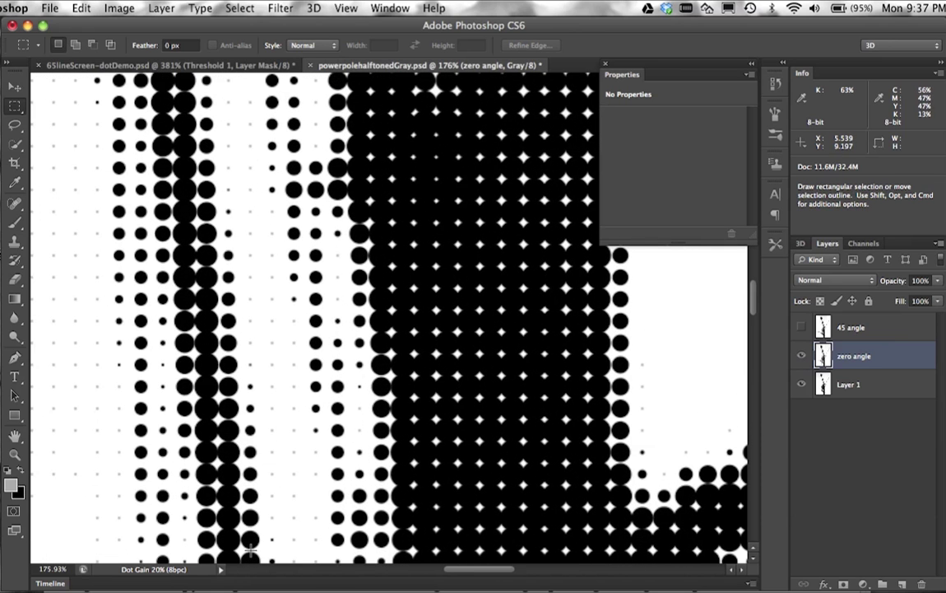